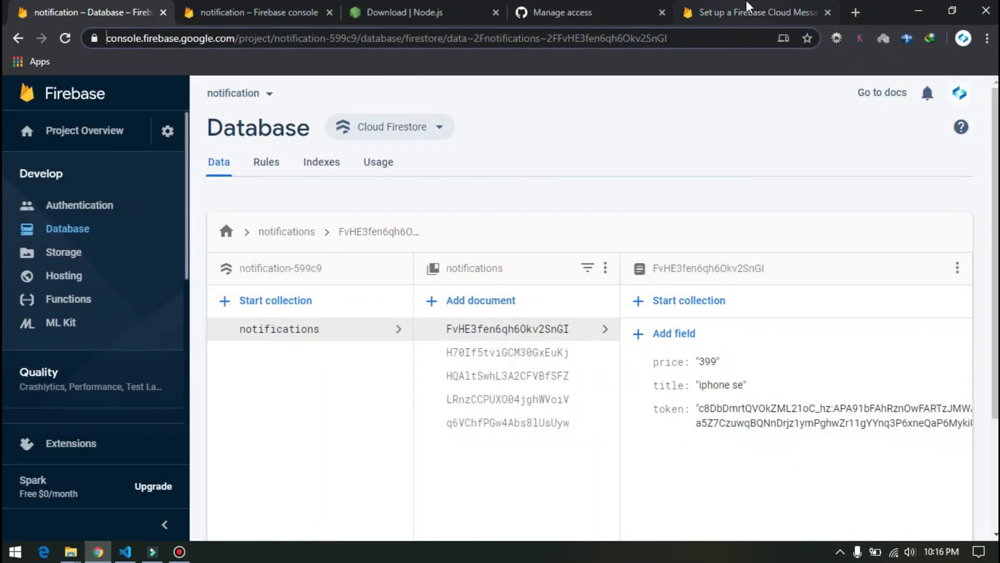
# - Close the Cloud Messaging setup, view the Functions logs, then minimize Chrome to the desktop
pyautogui.click(827, 12)
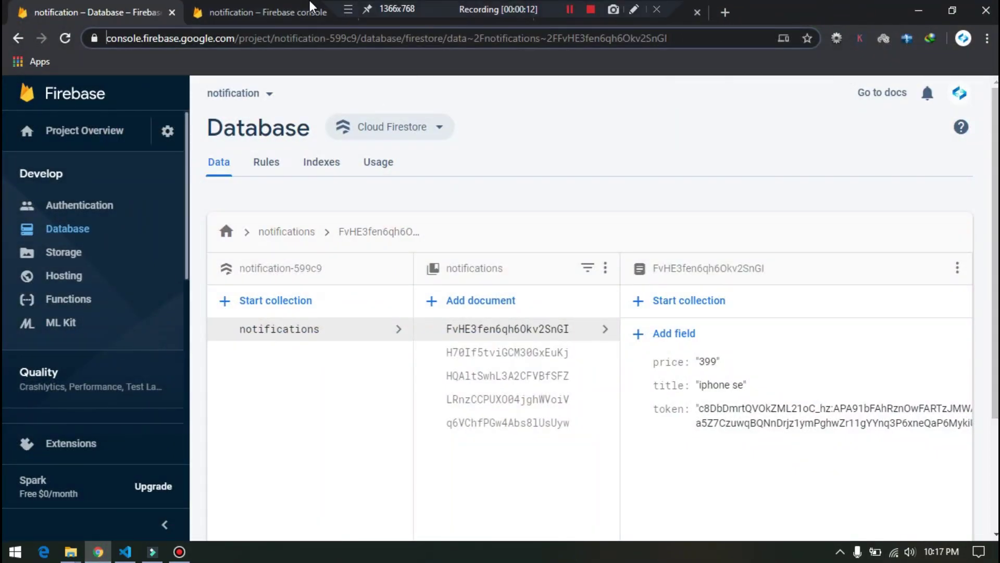
pyautogui.click(292, 7)
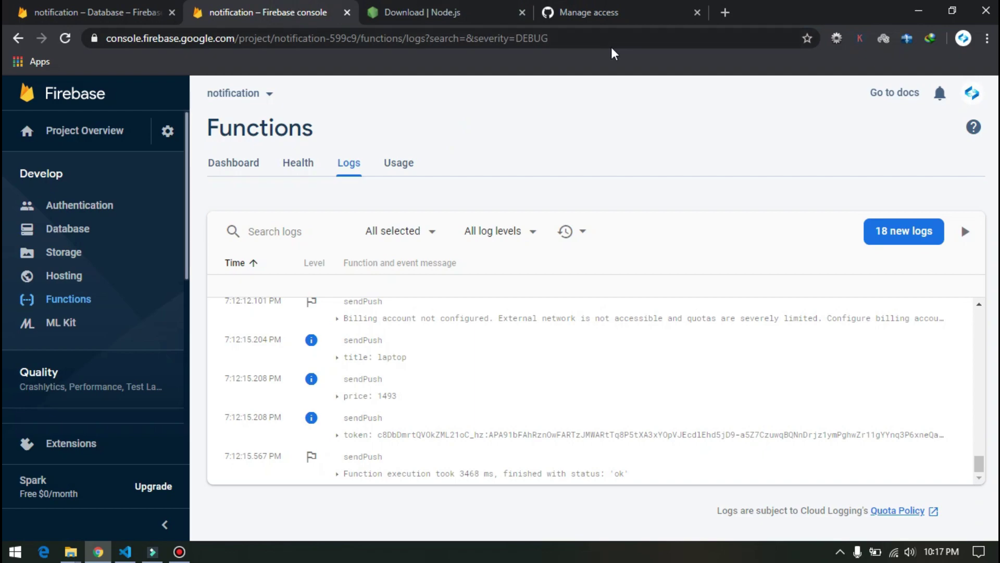
pyautogui.click(918, 10)
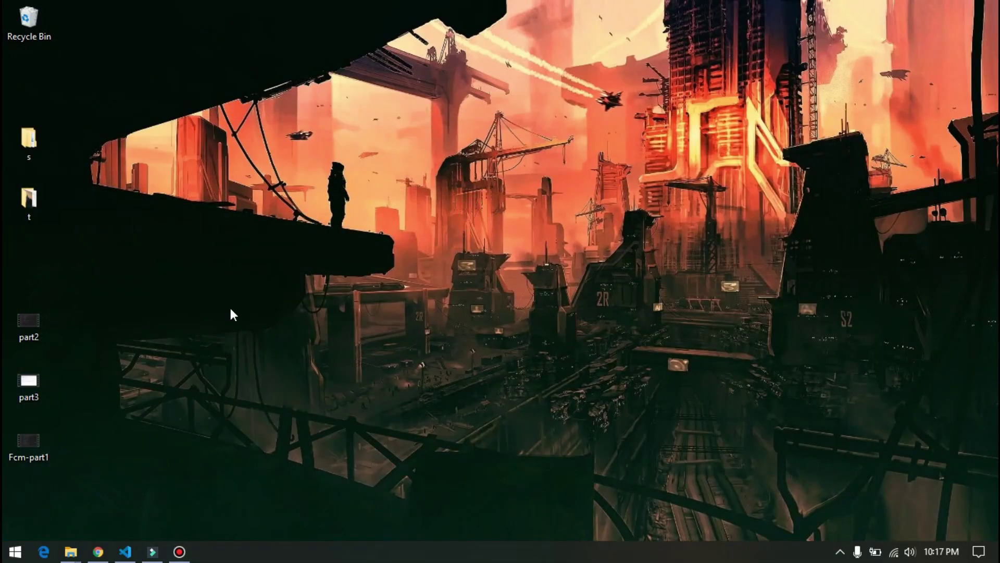
# - Make a desktop folder part 1 holding Fcm-part1 and a new text file named desc
pyautogui.moveTo(339, 155); pyautogui.dragTo(526, 253)
pyautogui.hotkey('ctrl', 'shift', 'n')
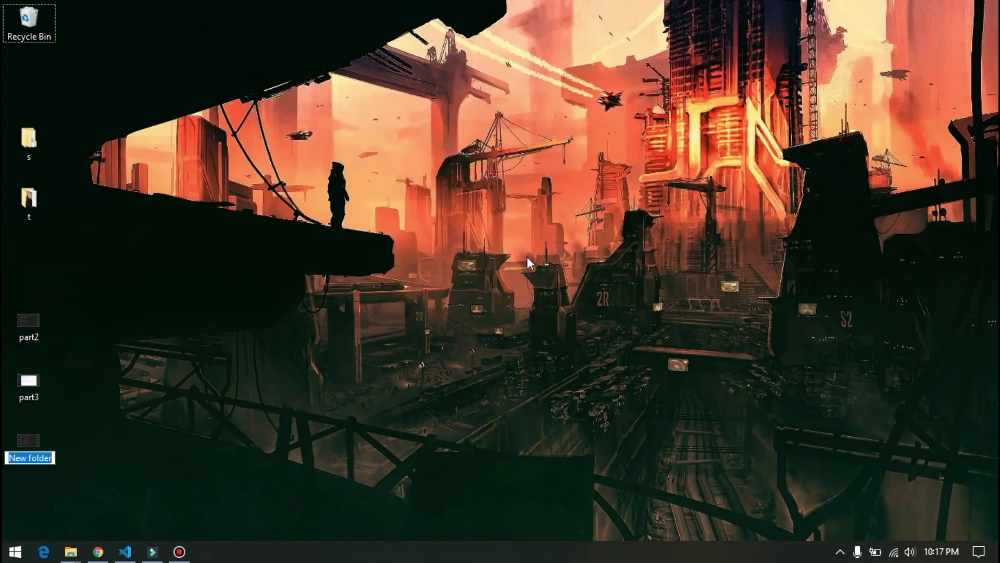
pyautogui.write('part 1')
pyautogui.press('Return')
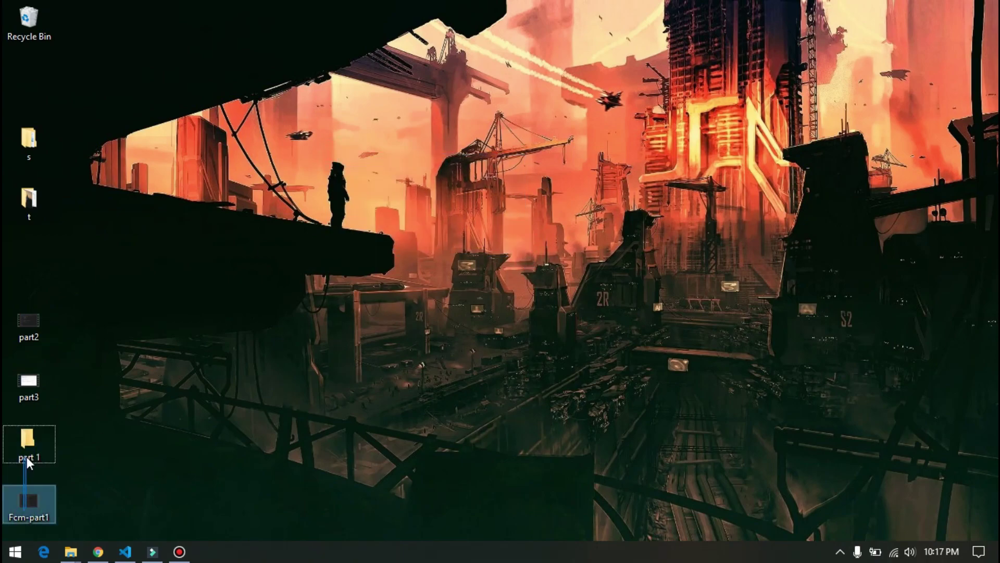
pyautogui.doubleClick(29, 452)
pyautogui.rightClick(427, 339)
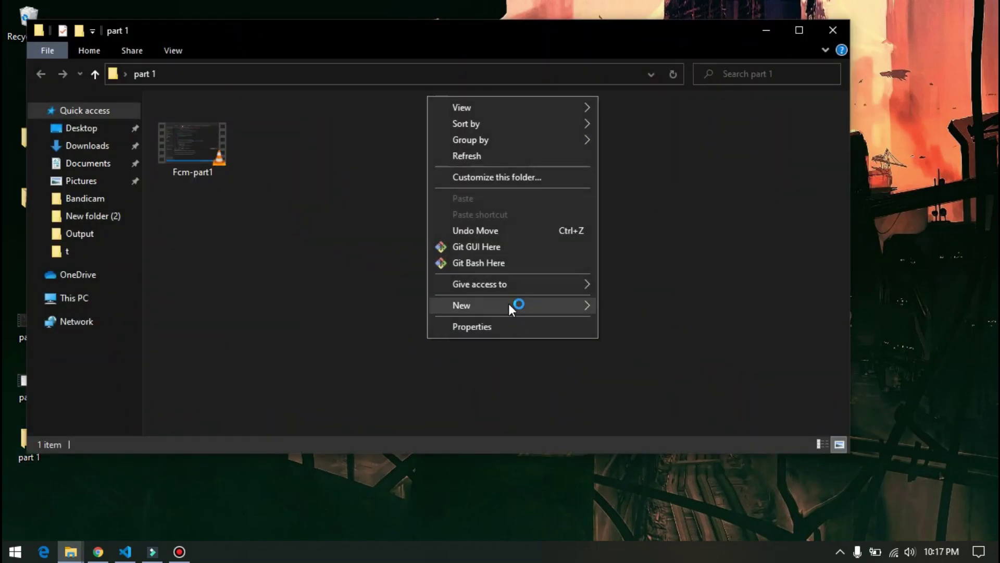
pyautogui.click(645, 458)
pyautogui.write('desc')
pyautogui.press('Return')
pyautogui.press('Return')
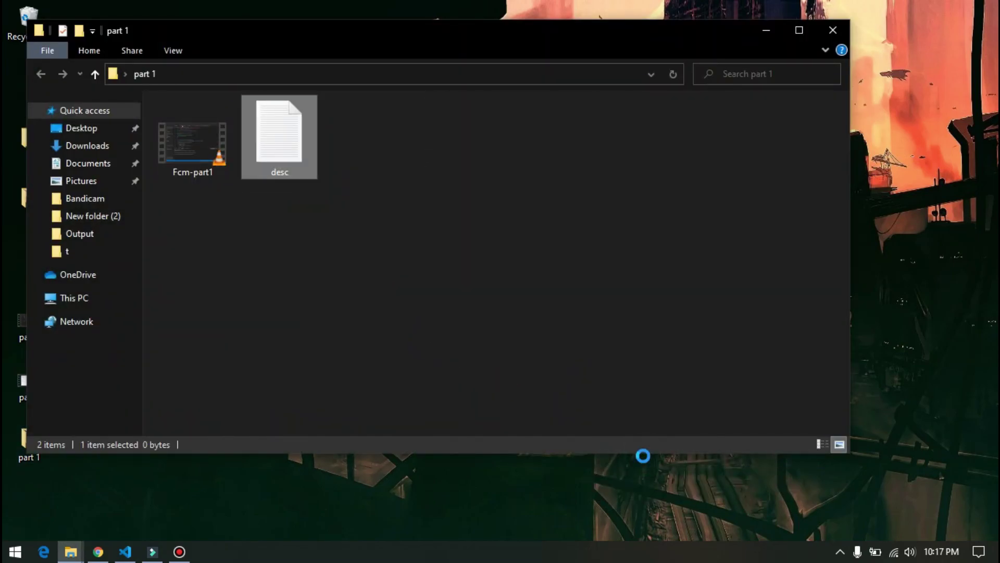
# - Find the firebase messaging pub.dev page and paste its URL into desc, then close everything
pyautogui.click(97, 552)
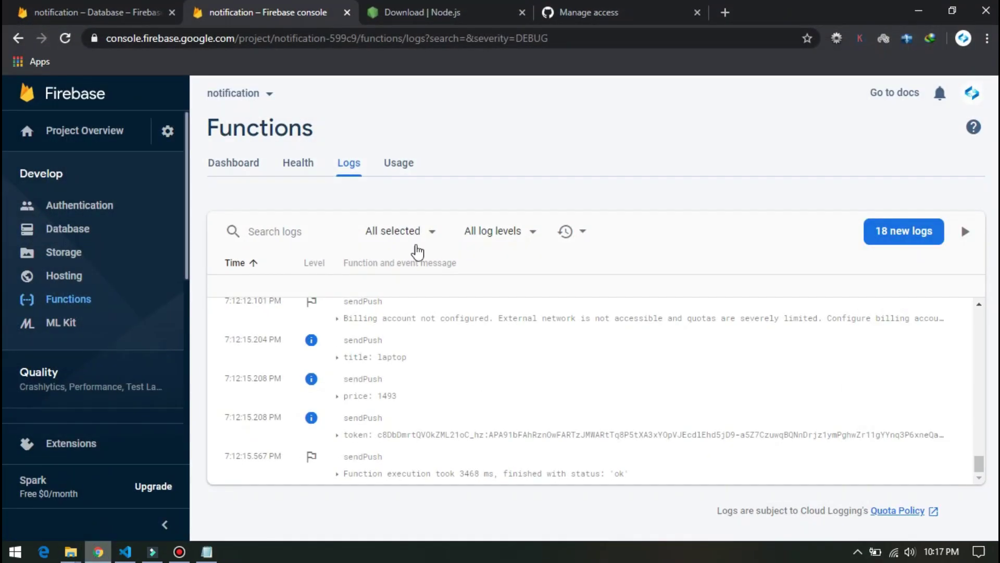
pyautogui.click(724, 10)
pyautogui.write('firebase m')
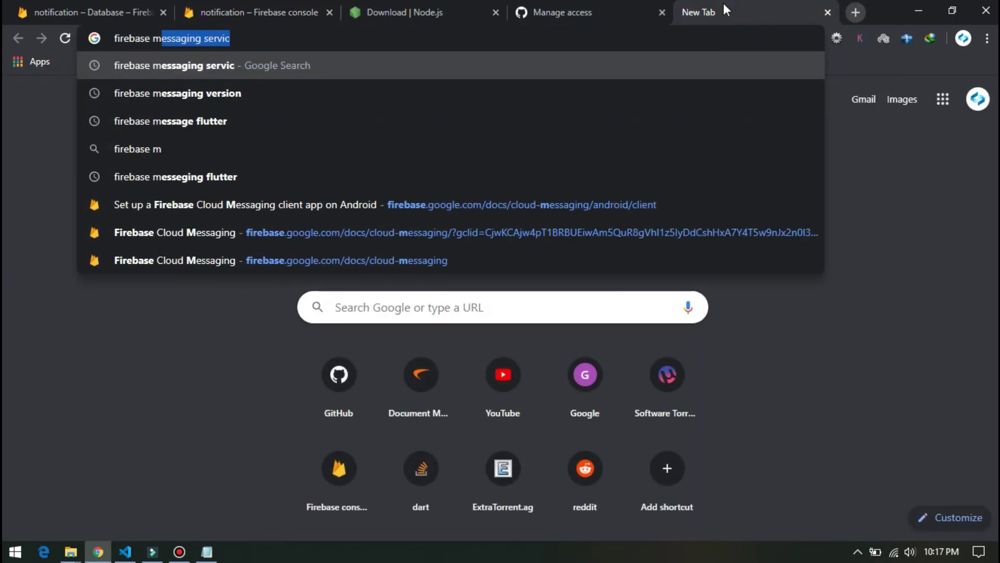
pyautogui.write('essaging flutter')
pyautogui.press('Return')
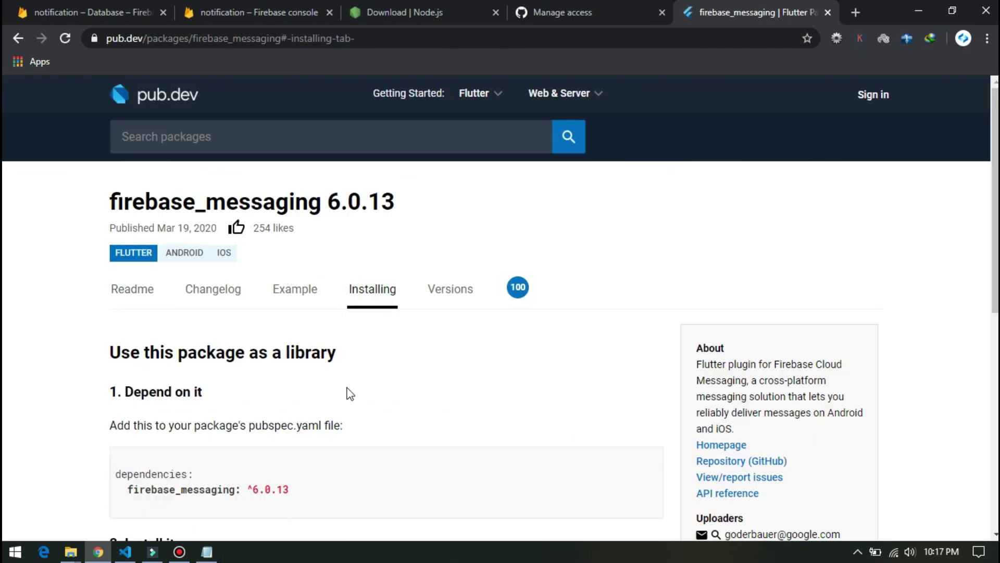
pyautogui.click(425, 36)
pyautogui.click(927, 12)
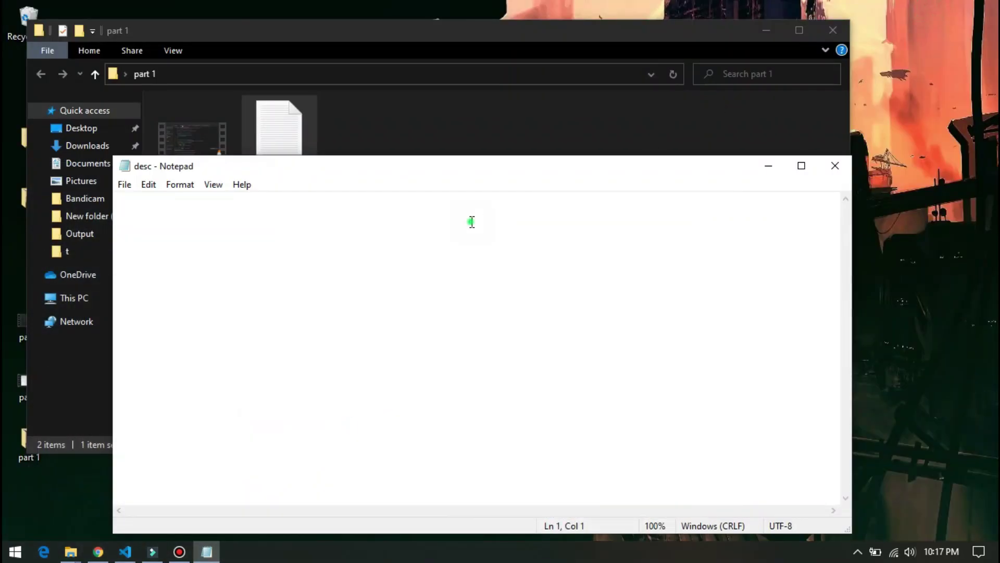
pyautogui.write('https://pub.dev/packages/firebase_messaging#-installing-tab-')
pyautogui.press('Return')
pyautogui.press('Return')
pyautogui.click(835, 166)
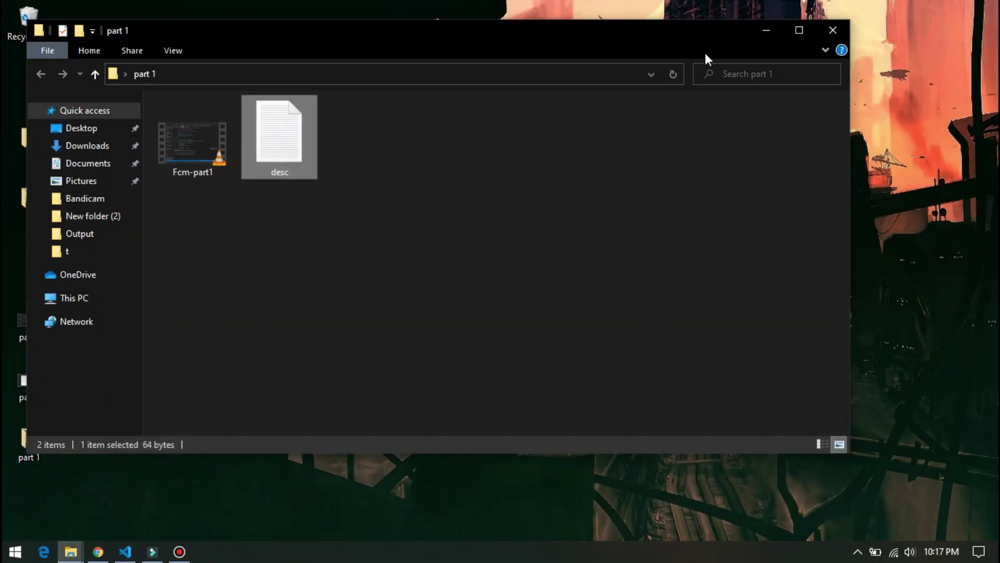
pyautogui.click(832, 29)
pyautogui.write('rt 2')
# - Name the folder part 2, move the part2 video in, and create an empty desc text file
pyautogui.press('Return')
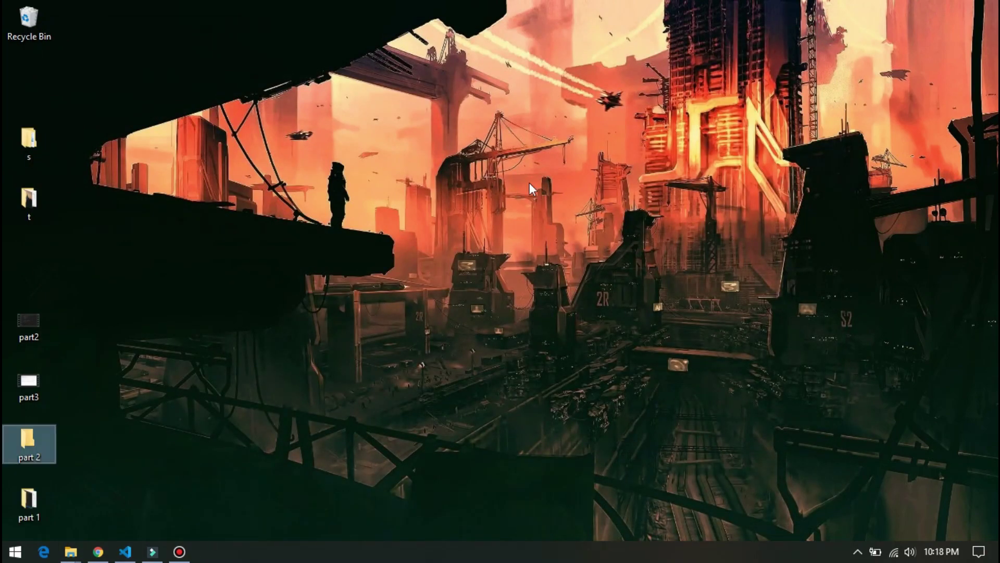
pyautogui.moveTo(29, 320); pyautogui.dragTo(36, 444)
pyautogui.doubleClick(37, 442)
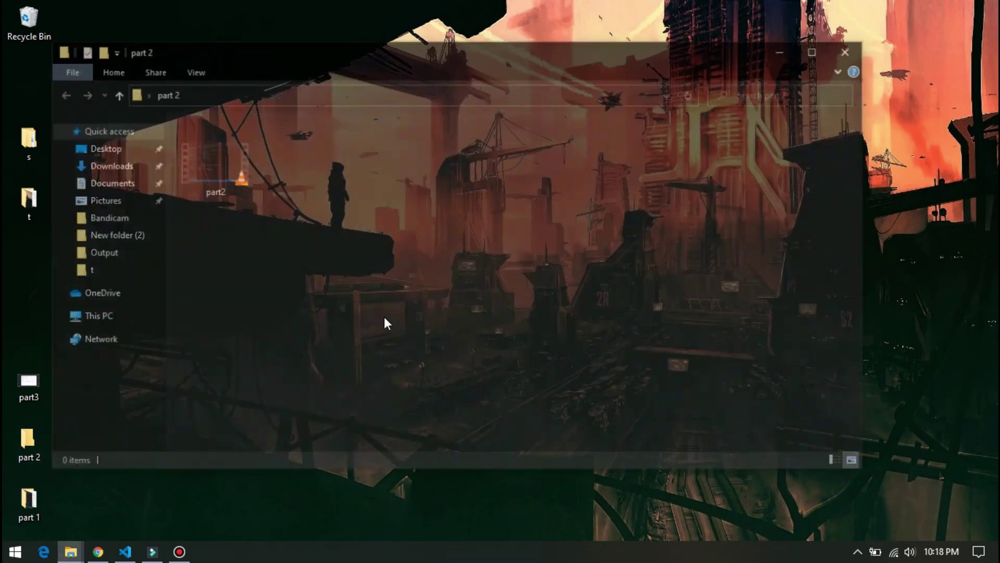
pyautogui.rightClick(384, 317)
pyautogui.click(583, 433)
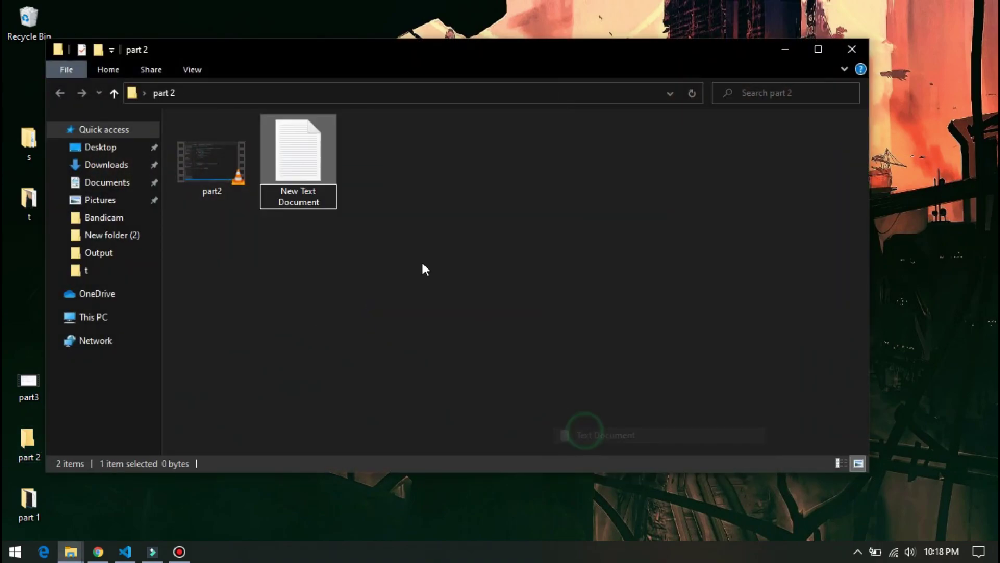
pyautogui.write('desc')
pyautogui.press('Return')
pyautogui.press('Return')
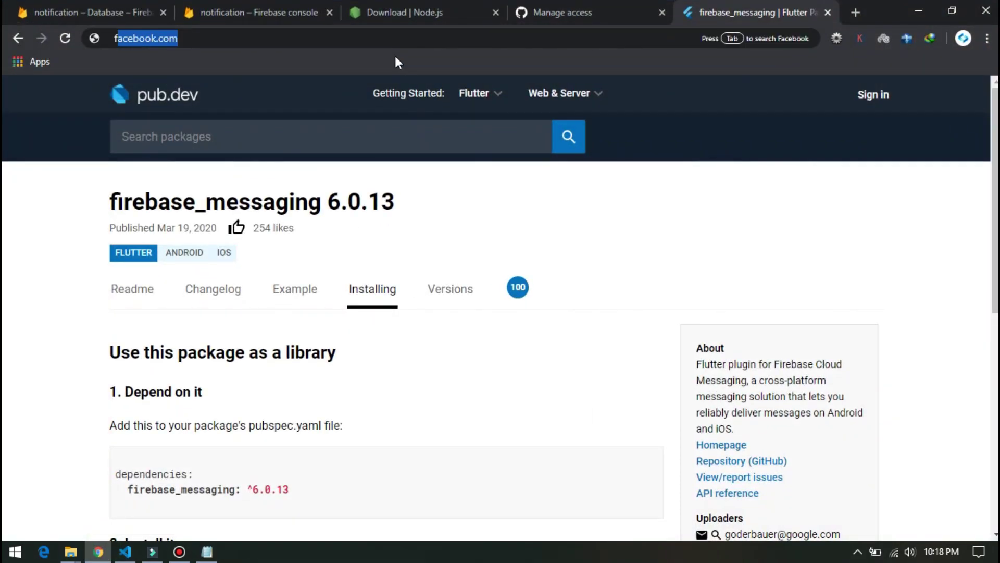
pyautogui.write('fire')
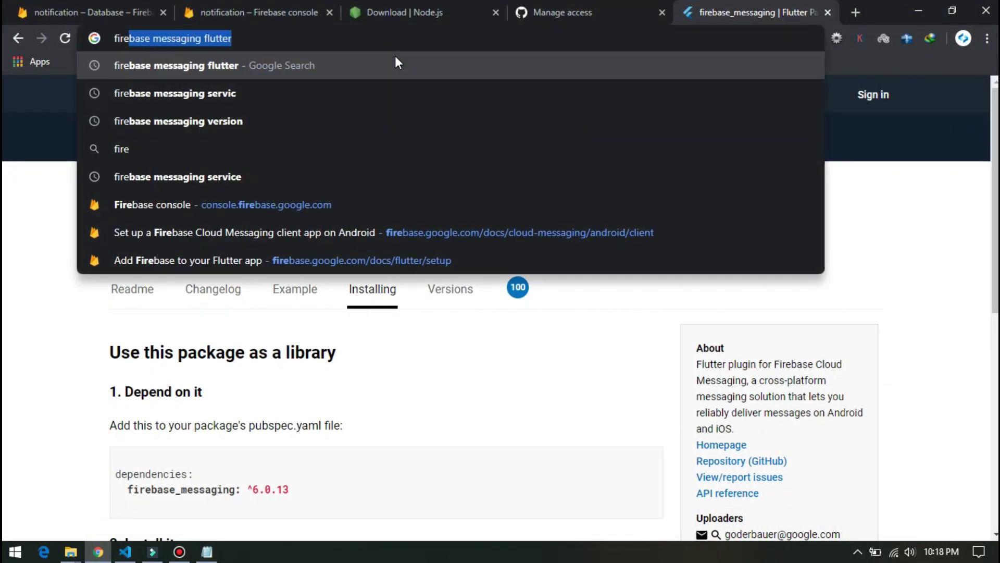
# - Find the Firebase Set up an Android client guide and paste its URL into desc
pyautogui.press('BackSpace')
pyautogui.press('BackSpace')
pyautogui.press('BackSpace')
pyautogui.write('cloud message')
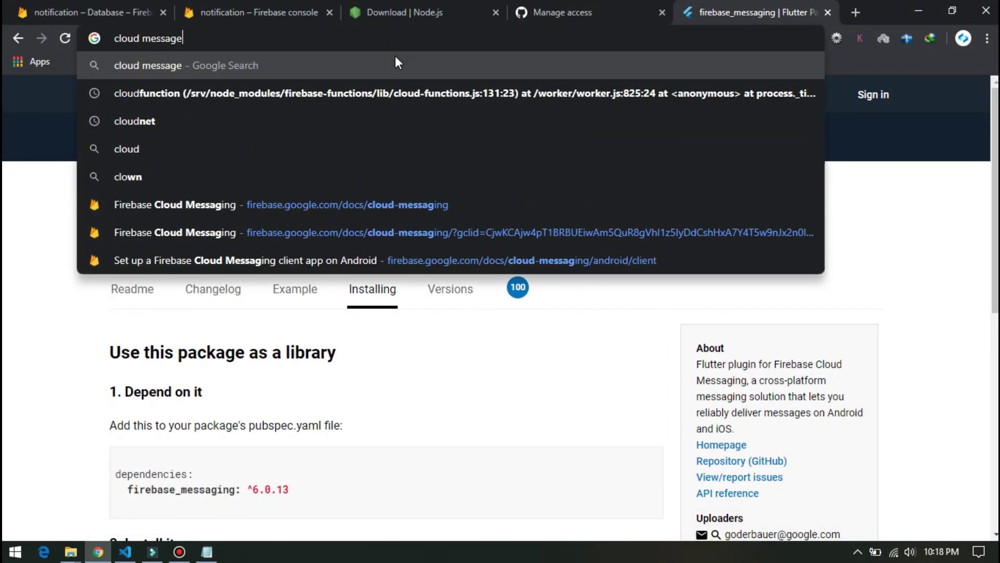
pyautogui.write('ing firebase')
pyautogui.press('Return')
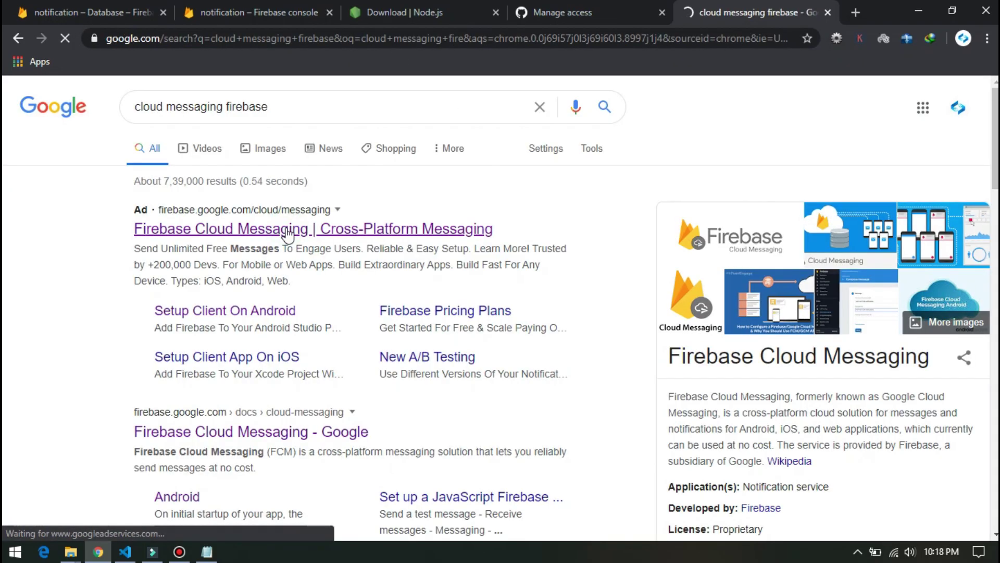
pyautogui.scroll(-2, 352, 341)
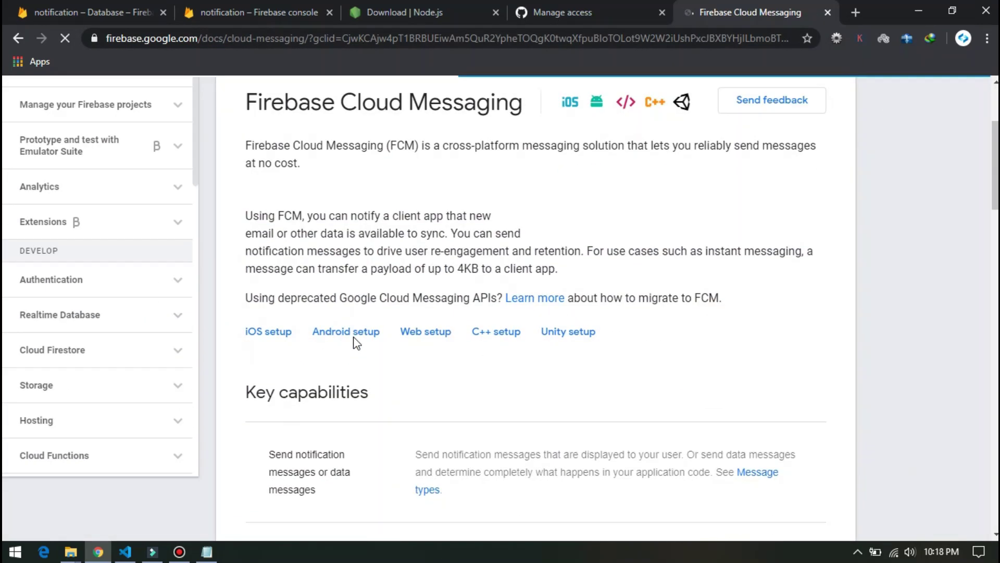
pyautogui.scroll(-7, 354, 343)
pyautogui.scroll(-7, 354, 343)
pyautogui.scroll(-5, 353, 342)
pyautogui.scroll(12, 353, 342)
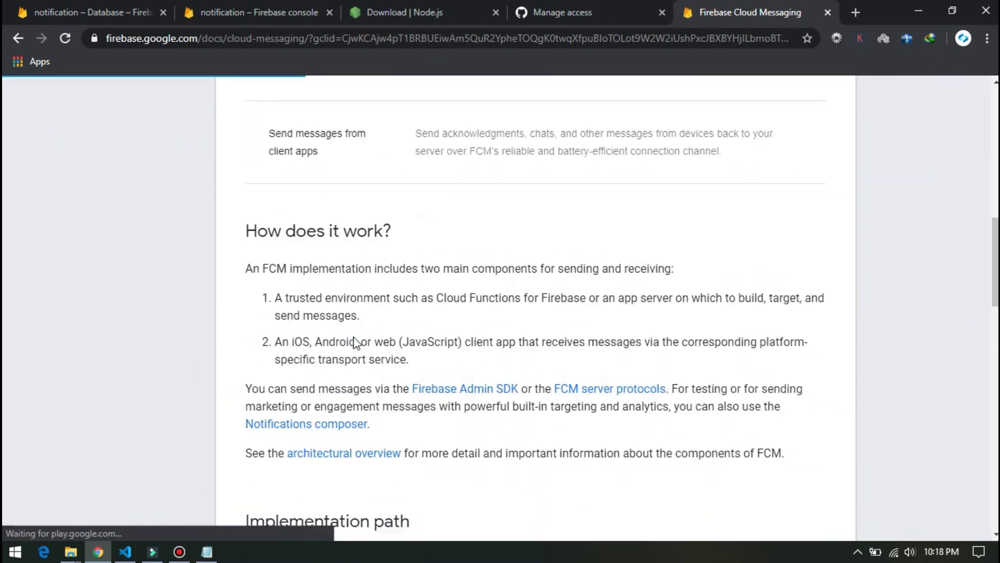
pyautogui.scroll(10, 354, 342)
pyautogui.click(46, 471)
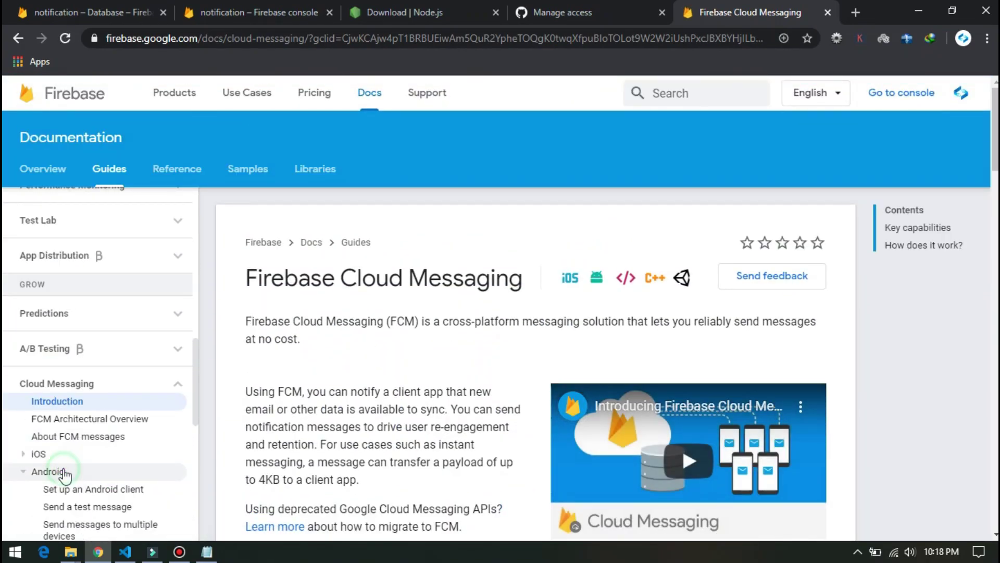
pyautogui.click(78, 490)
pyautogui.scroll(-1, 446, 379)
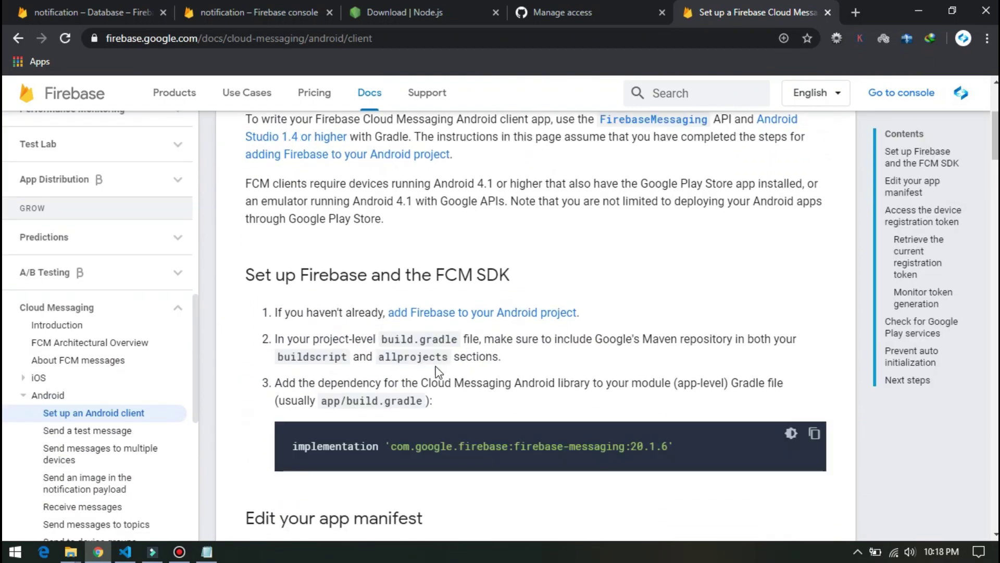
pyautogui.scroll(-2, 608, 178)
pyautogui.click(443, 37)
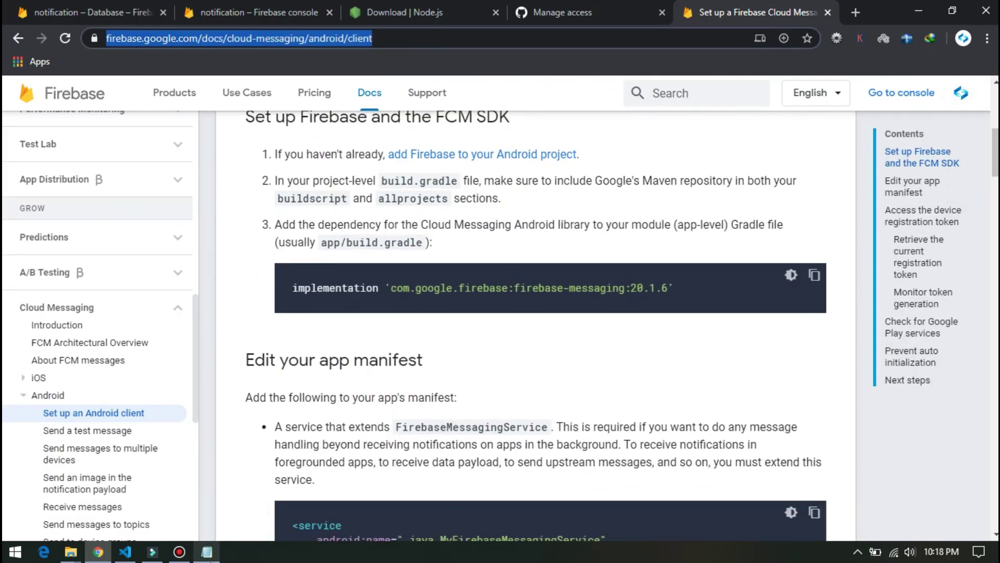
pyautogui.hotkey('ctrl', 'c')
pyautogui.hotkey('alt', 'Tab')
pyautogui.hotkey('ctrl', 'v')
pyautogui.press('Return')
pyautogui.press('Return')
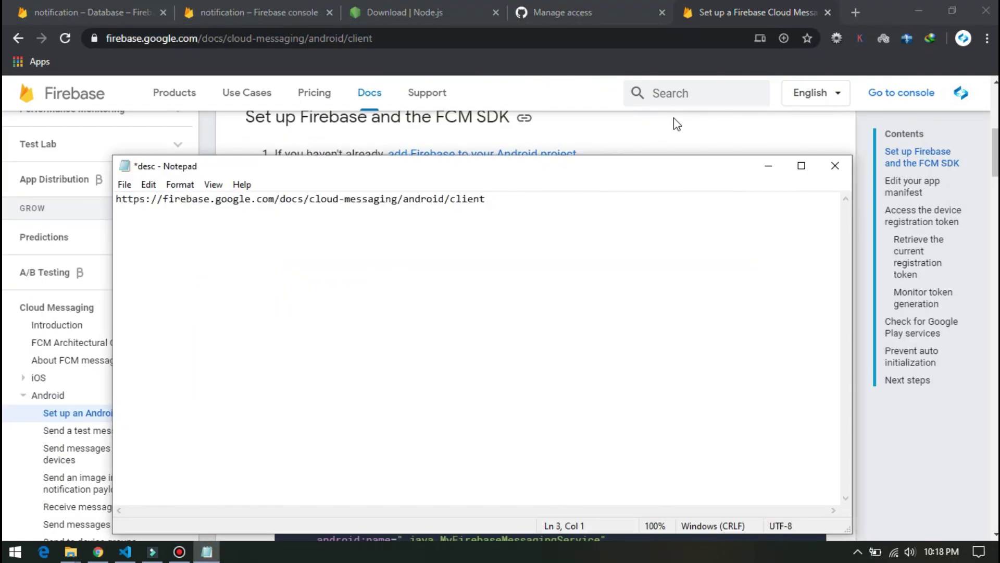
# - Find the flutter_local_notifications installing page on pub.dev and paste its URL into desc
pyautogui.hotkey('alt', 'Tab')
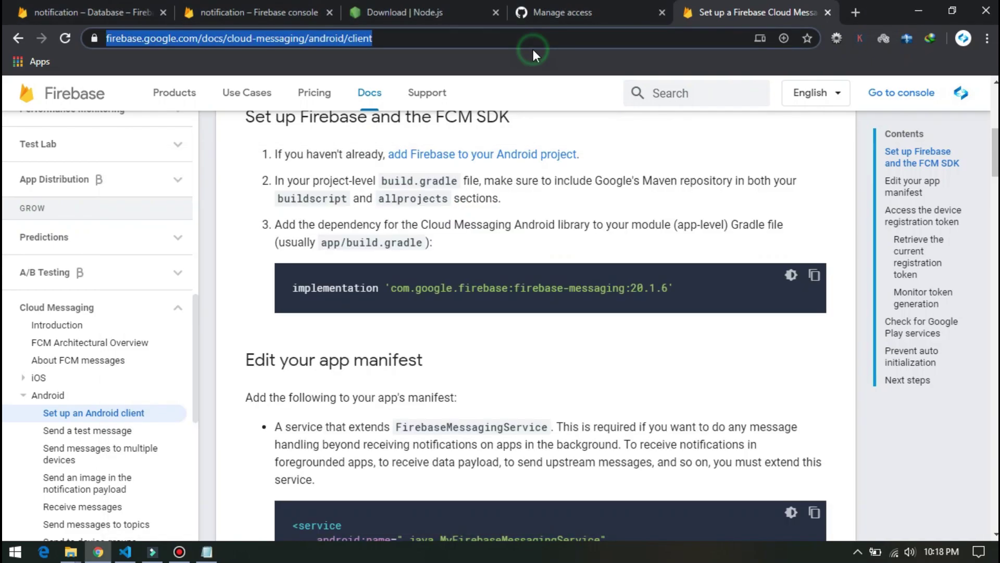
pyautogui.write('flutter local notification')
pyautogui.press('Return')
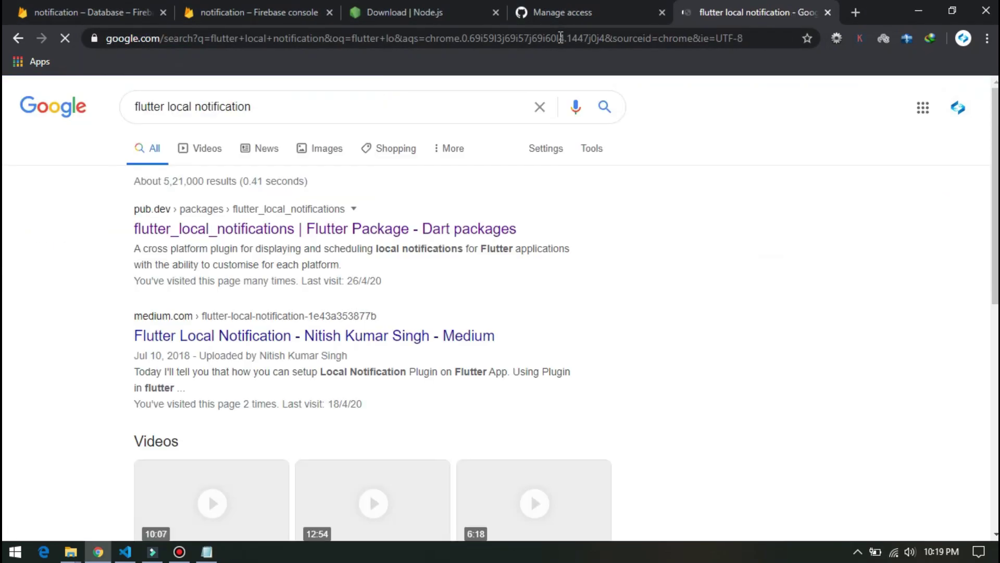
pyautogui.click(324, 224)
pyautogui.click(350, 286)
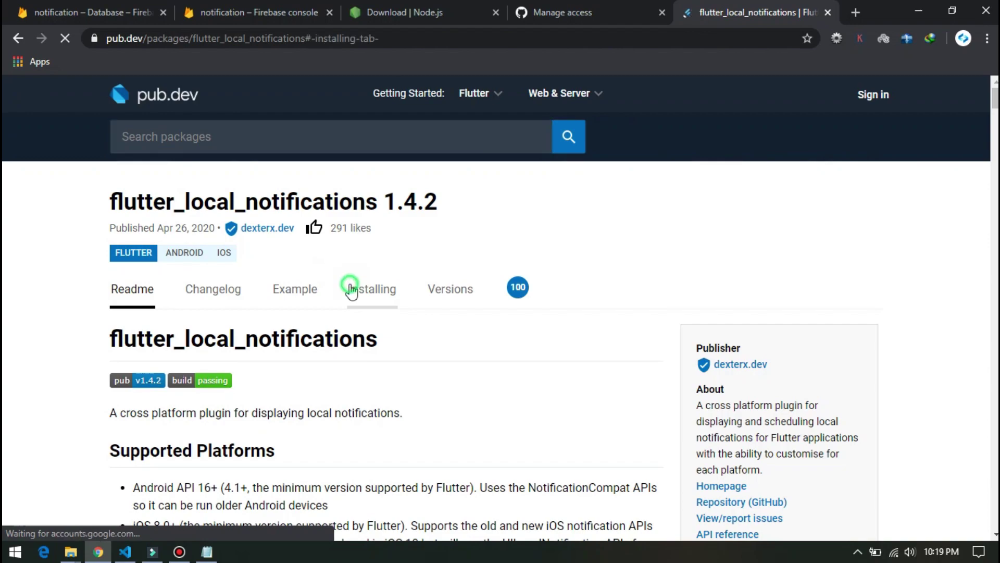
pyautogui.hotkey('alt', 'Tab')
pyautogui.hotkey('ctrl', 'v')
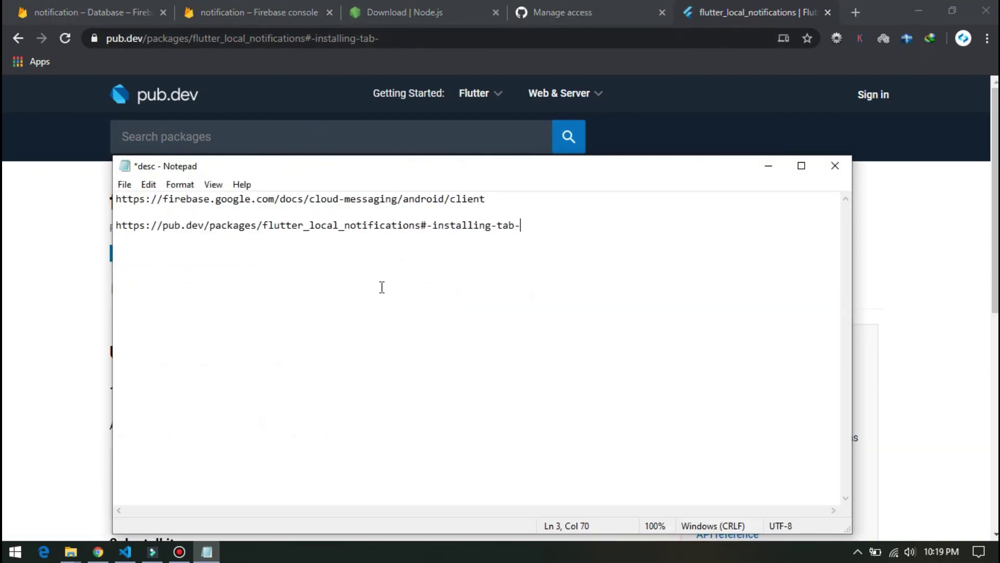
# - Close the part 2 desc notes, the browser and the part 2 folder window
pyautogui.click(834, 165)
pyautogui.click(918, 12)
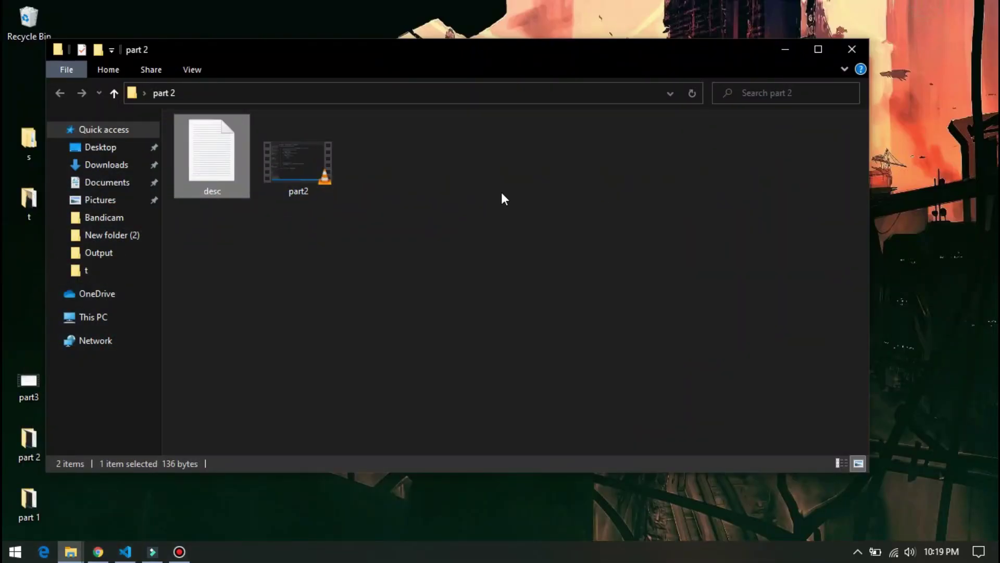
pyautogui.click(851, 52)
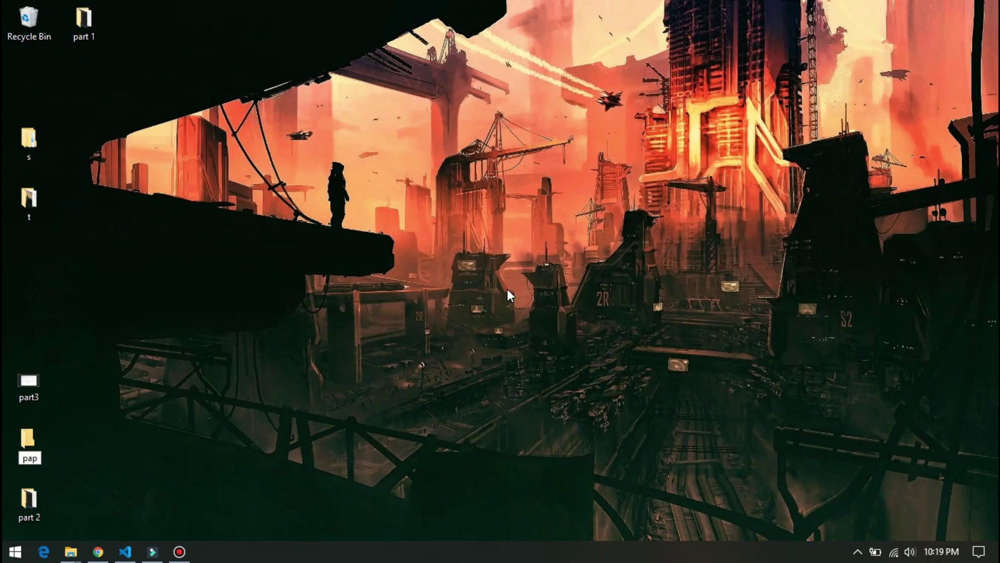
pyautogui.write('3')
# - Move the part3 video into part 3 and create an empty desc text file there
pyautogui.moveTo(28, 381); pyautogui.dragTo(23, 424)
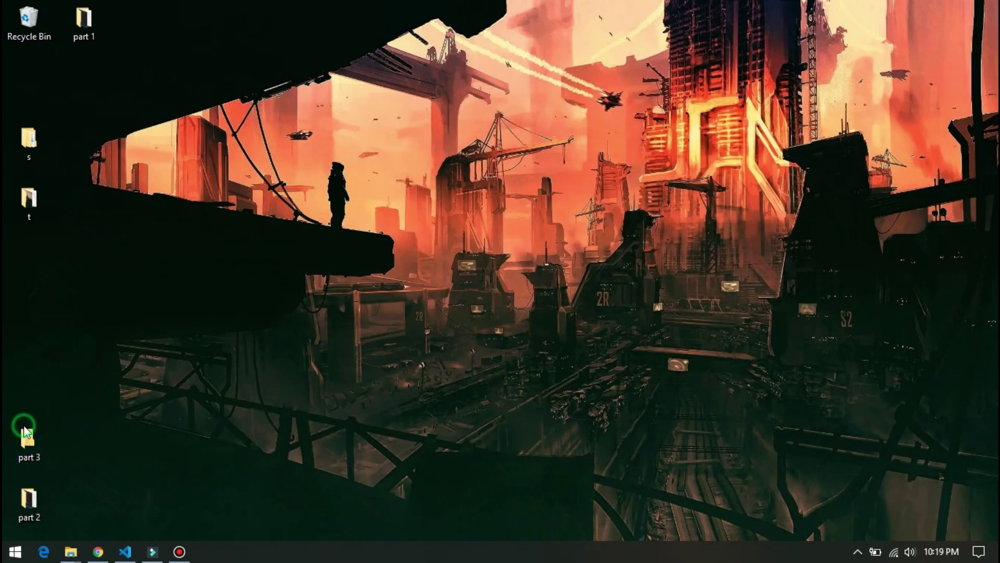
pyautogui.doubleClick(24, 430)
pyautogui.rightClick(381, 330)
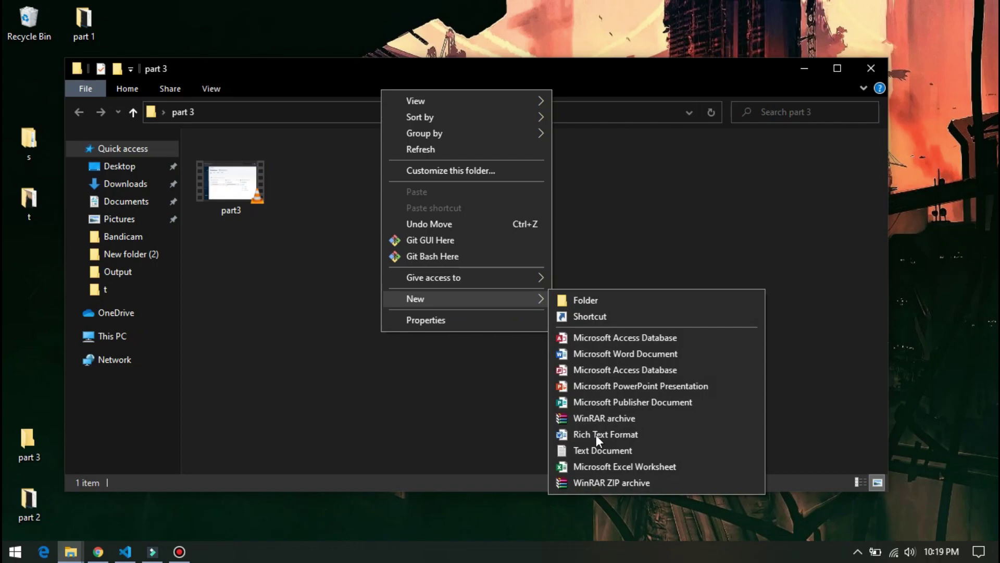
pyautogui.click(599, 450)
pyautogui.write('desc')
pyautogui.press('Return')
pyautogui.press('Return')
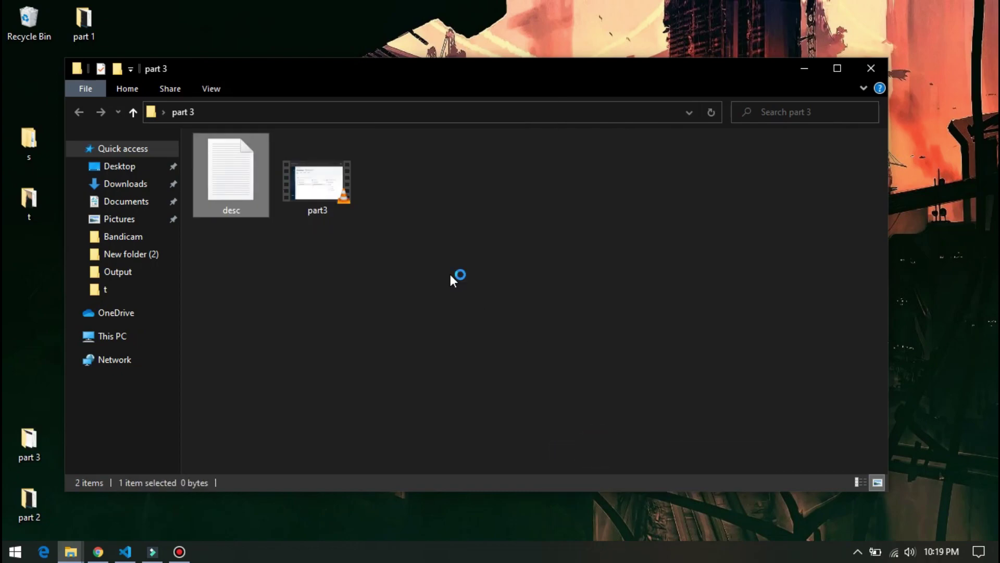
# - Copy the Node.js download page URL from Chrome into the part 3 desc notes
pyautogui.click(97, 551)
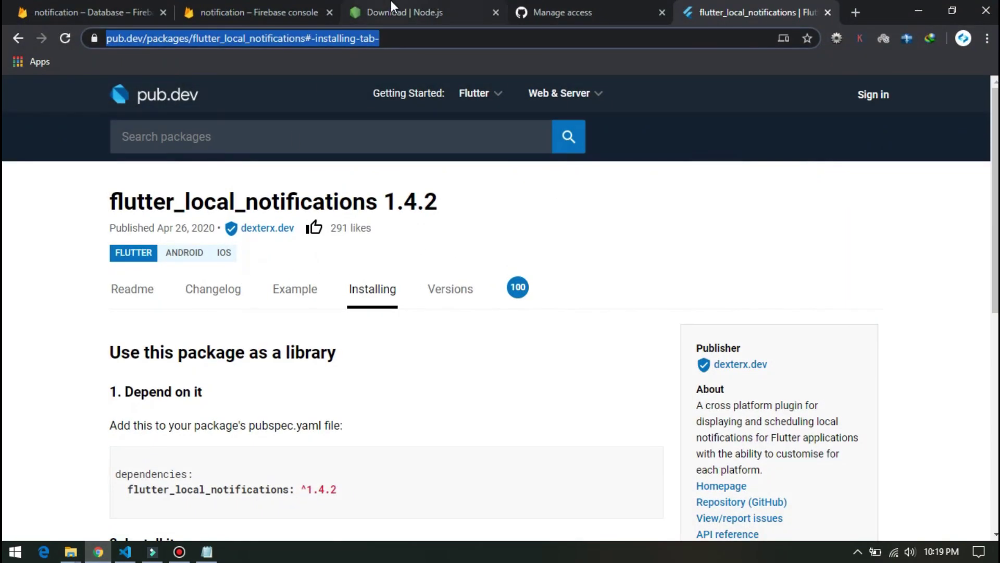
pyautogui.click(391, 12)
pyautogui.hotkey('ctrl', 'c')
pyautogui.hotkey('alt', 'Tab')
pyautogui.hotkey('ctrl', 'v')
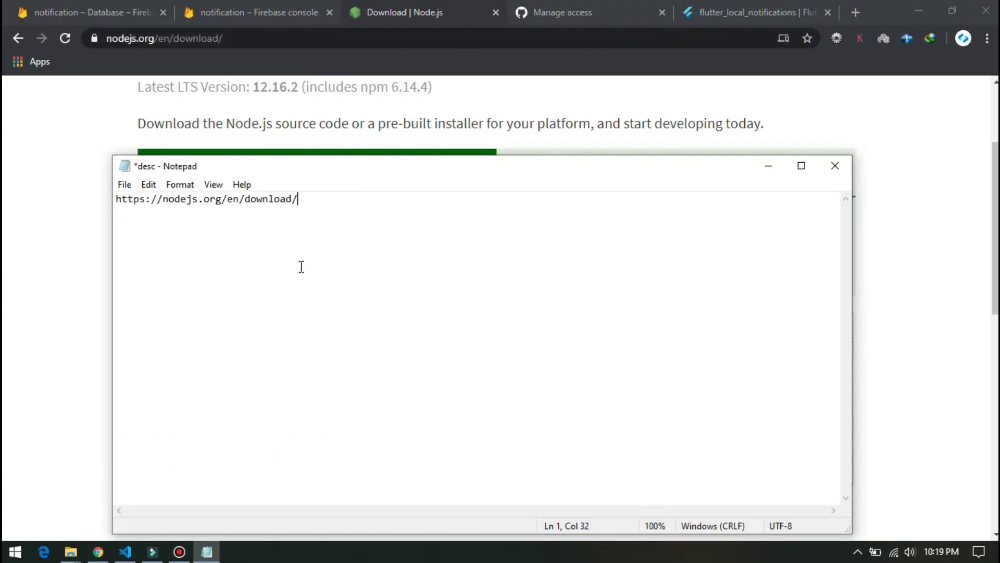
# - Add the Firebase console URL to desc, then close the notes and the part 3 folder
pyautogui.click(252, 8)
pyautogui.click(240, 31)
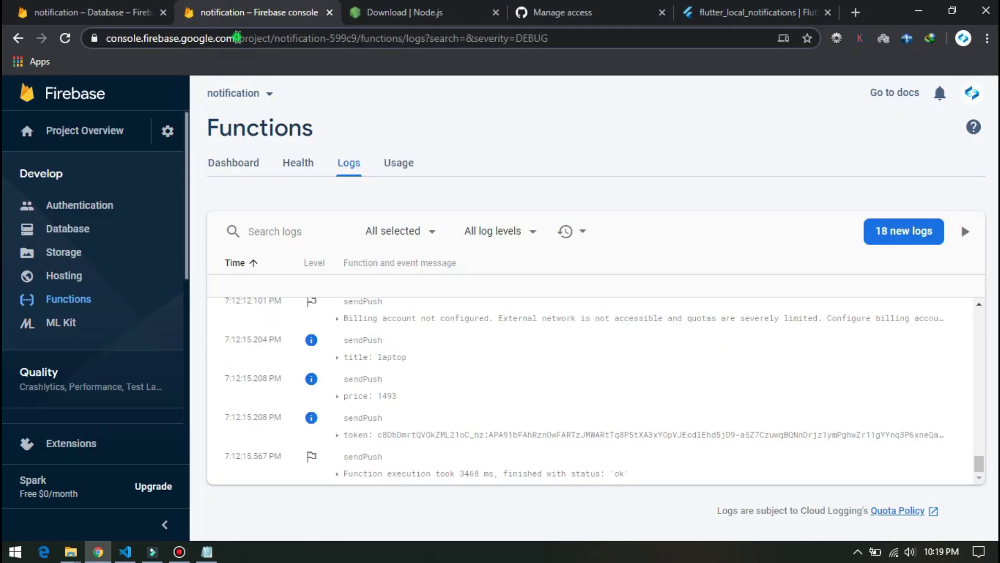
pyautogui.click(917, 12)
pyautogui.hotkey('ctrl', 'v')
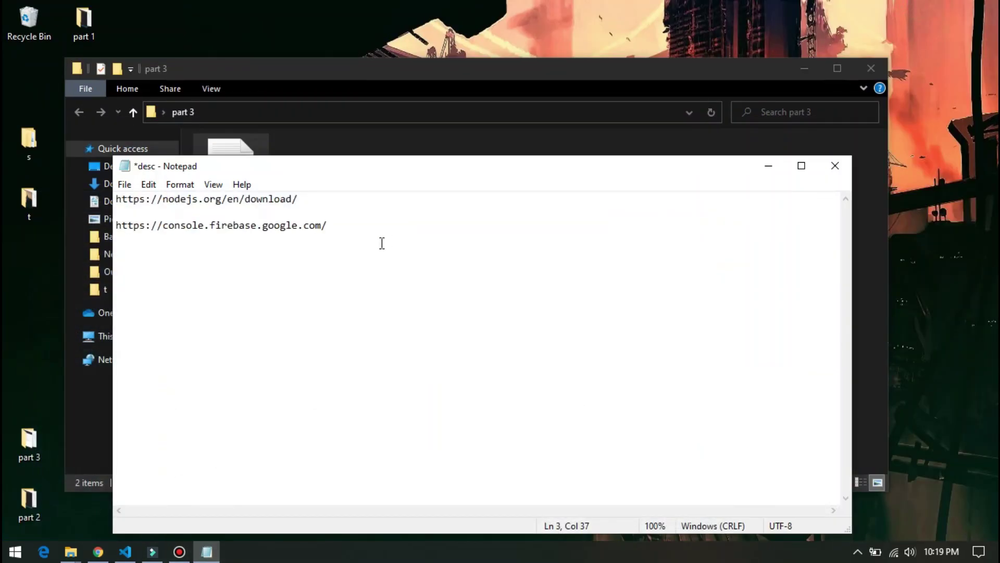
pyautogui.click(833, 166)
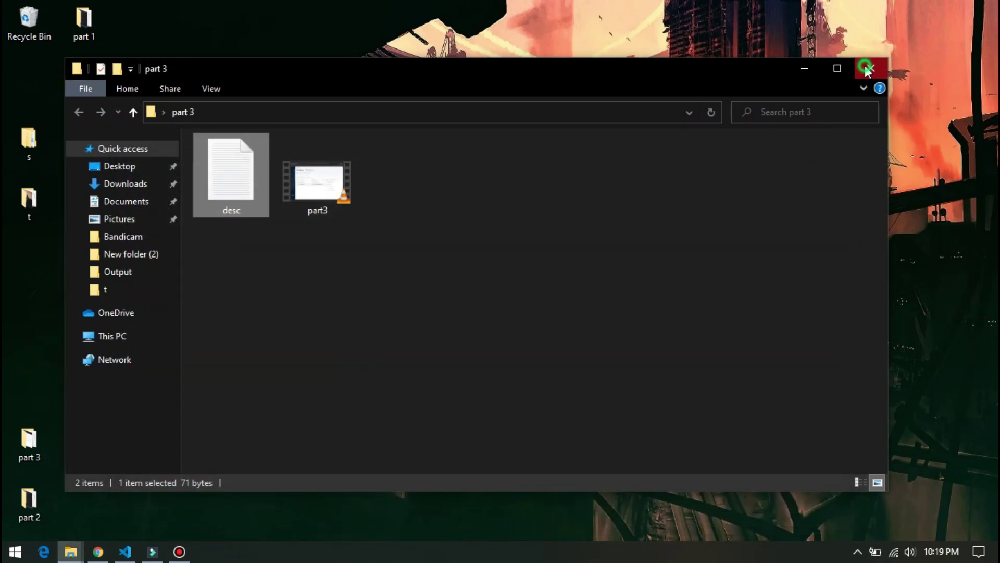
pyautogui.click(871, 69)
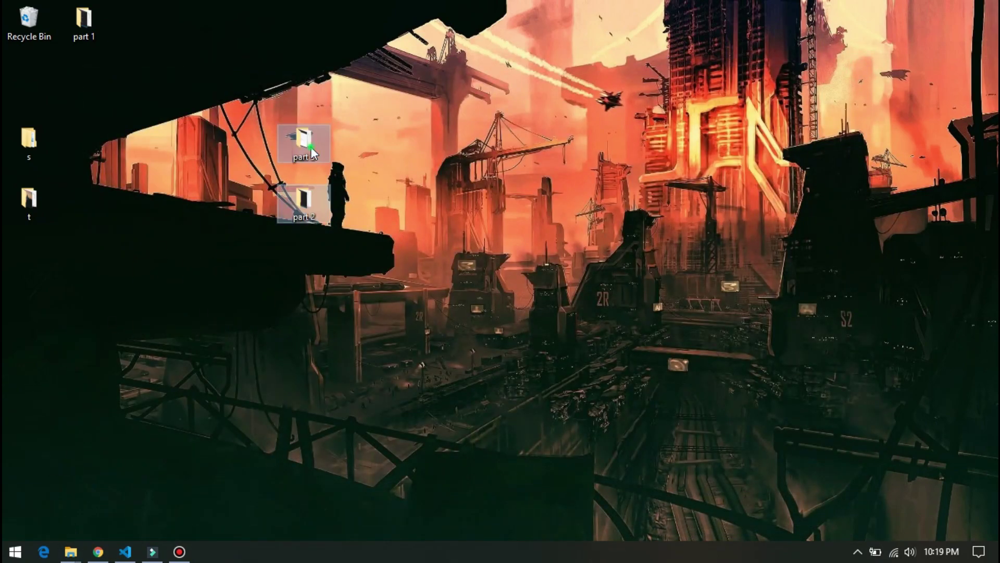